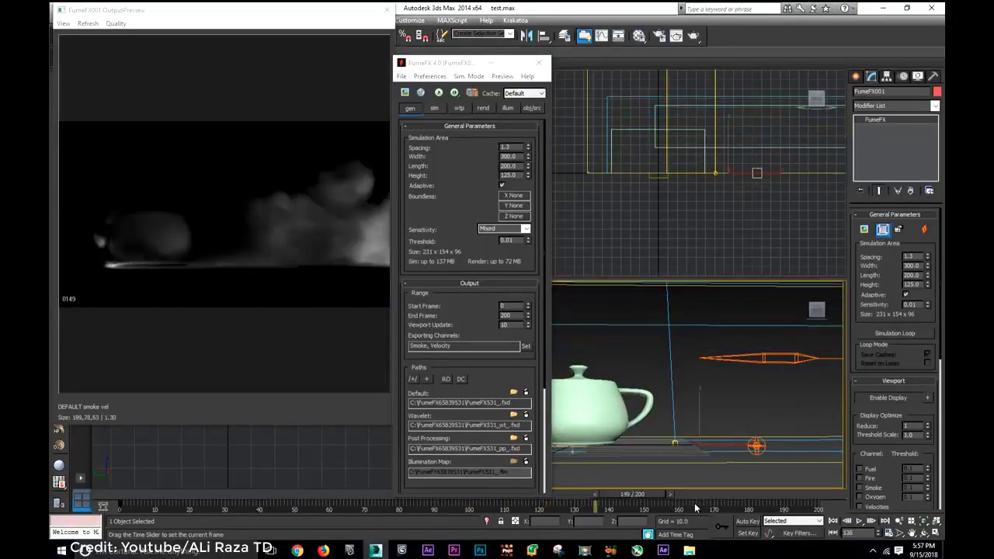
# Scrub the timeline back to frame 56 to check the FumeFX smoke preview
pyautogui.moveTo(513, 505); pyautogui.dragTo(179, 499)
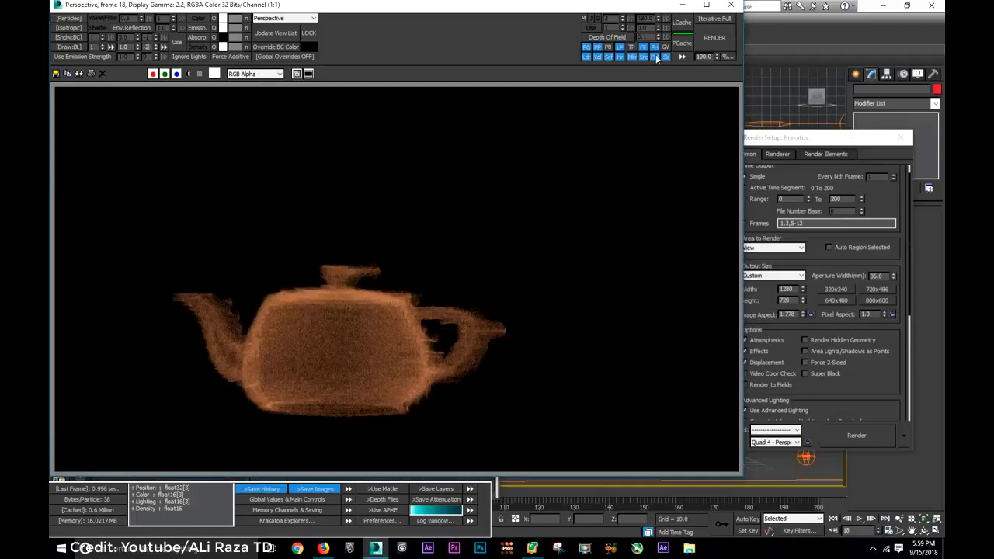
# Render the teapot particles in the Krakatoa frame buffer
pyautogui.click(713, 38)
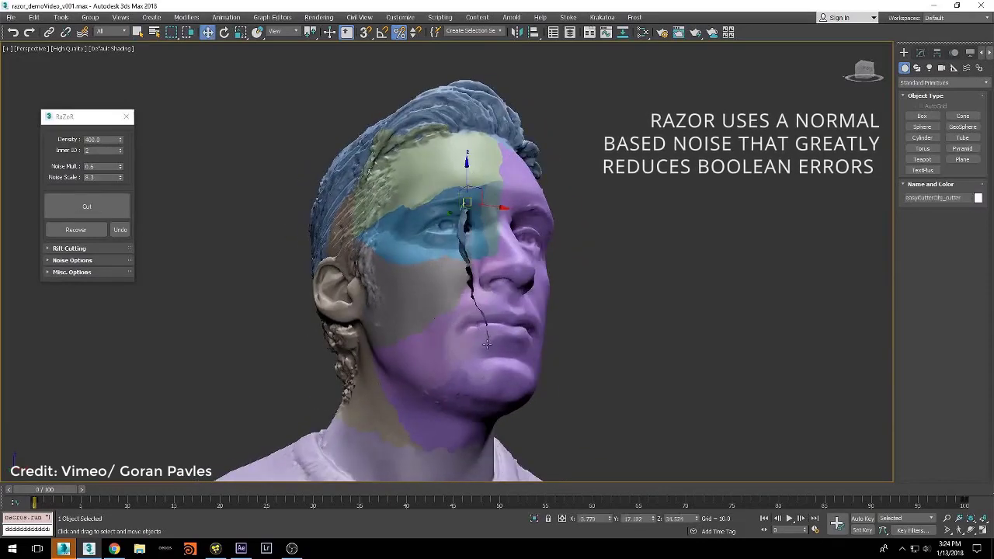
# Draw cutting lines down and across the face and cut the head along them
pyautogui.moveTo(509, 143); pyautogui.dragTo(454, 328)
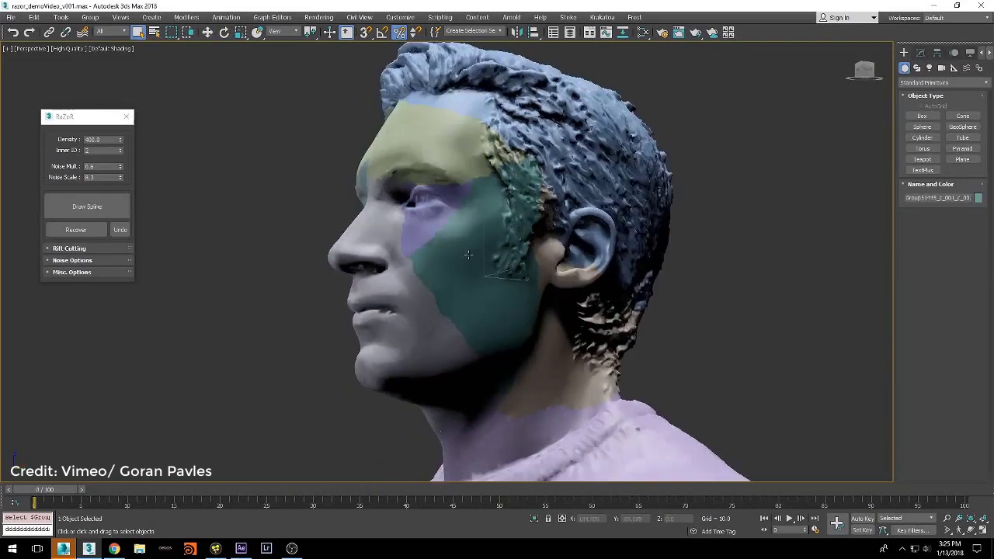
pyautogui.moveTo(524, 143); pyautogui.dragTo(295, 327)
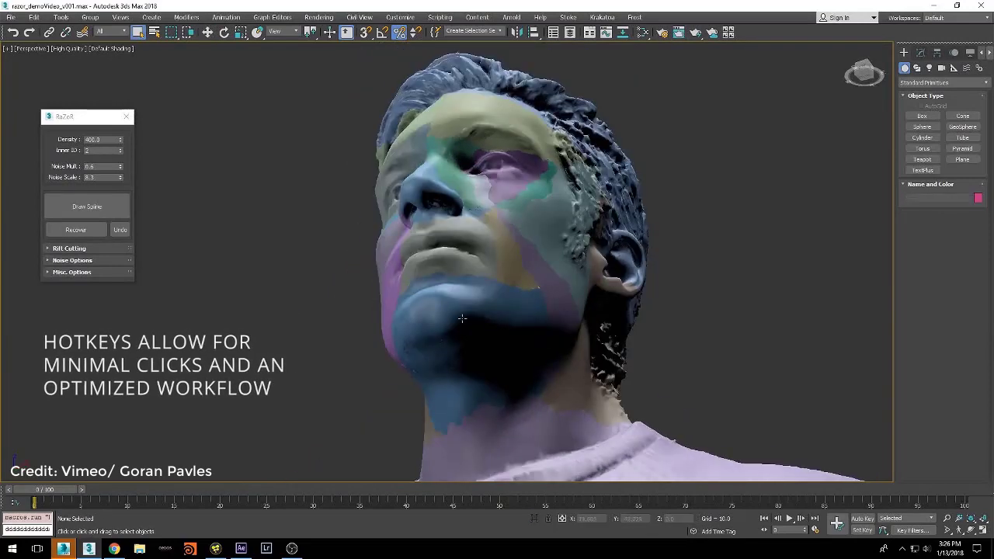
pyautogui.keyDown('alt'); pyautogui.moveTo(462, 319); pyautogui.dragTo(369, 272, button='middle'); pyautogui.keyUp('alt')
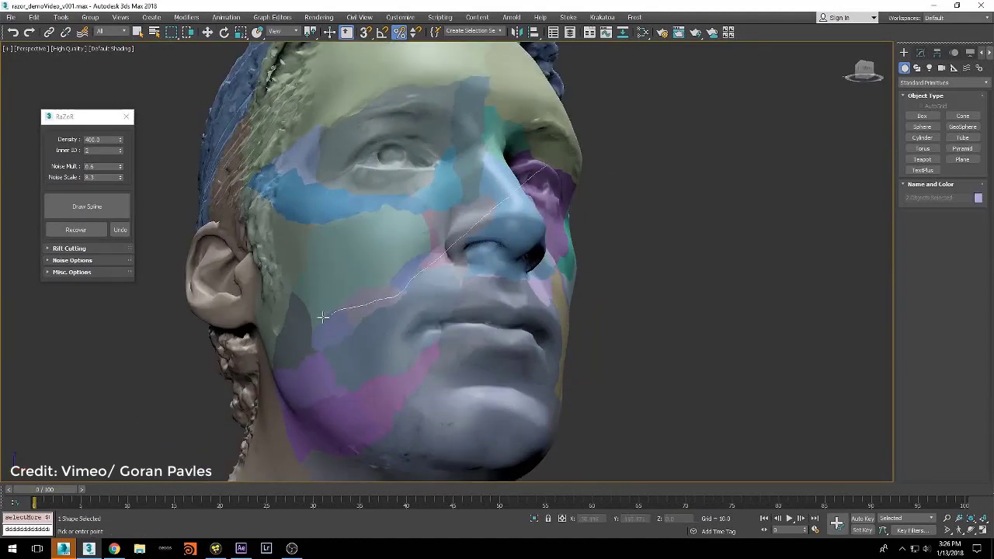
pyautogui.keyDown('alt'); pyautogui.moveTo(419, 296); pyautogui.dragTo(405, 249, button='middle'); pyautogui.keyUp('alt')
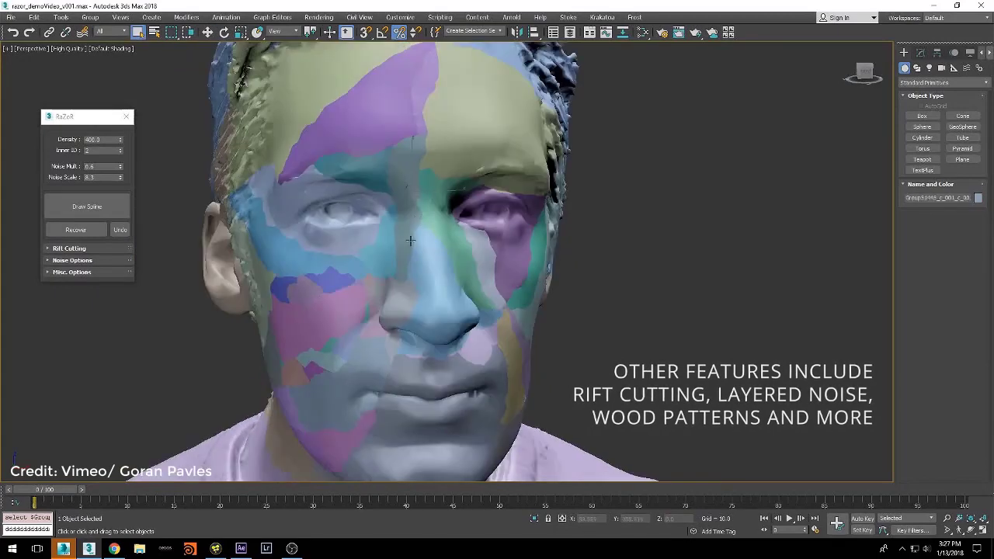
pyautogui.rightClick(390, 420)
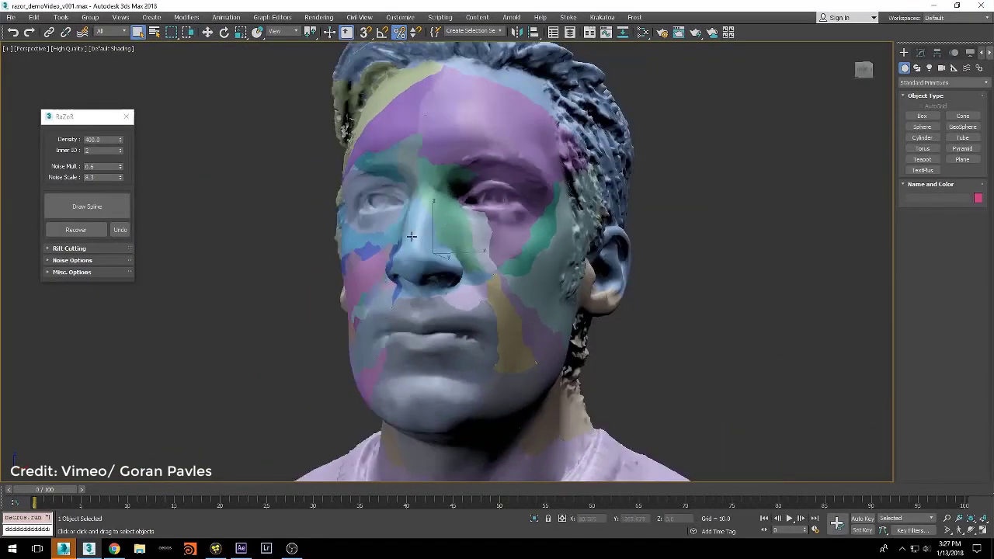
# Orbit the head from a three-quarter side view back to the front to inspect the cuts
pyautogui.moveTo(412, 236); pyautogui.dragTo(542, 287, button='middle')
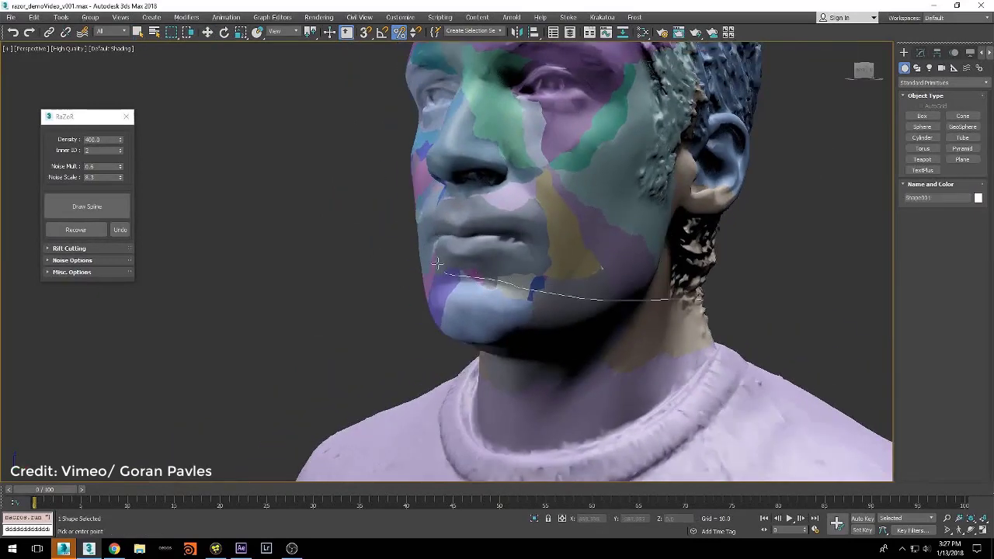
pyautogui.keyDown('alt'); pyautogui.moveTo(544, 280); pyautogui.dragTo(512, 243, button='middle'); pyautogui.keyUp('alt')
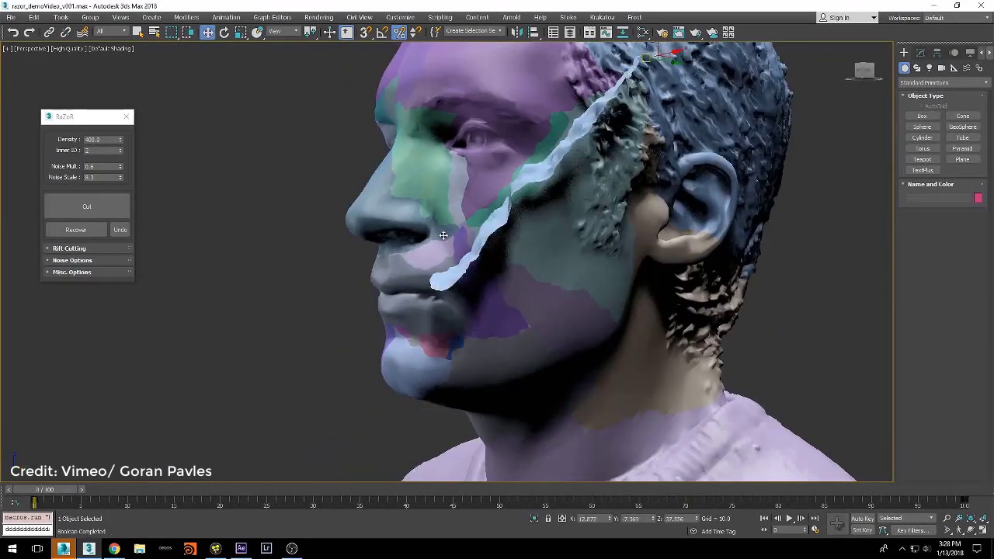
pyautogui.keyDown('alt'); pyautogui.moveTo(505, 233); pyautogui.dragTo(360, 284, button='middle'); pyautogui.keyUp('alt')
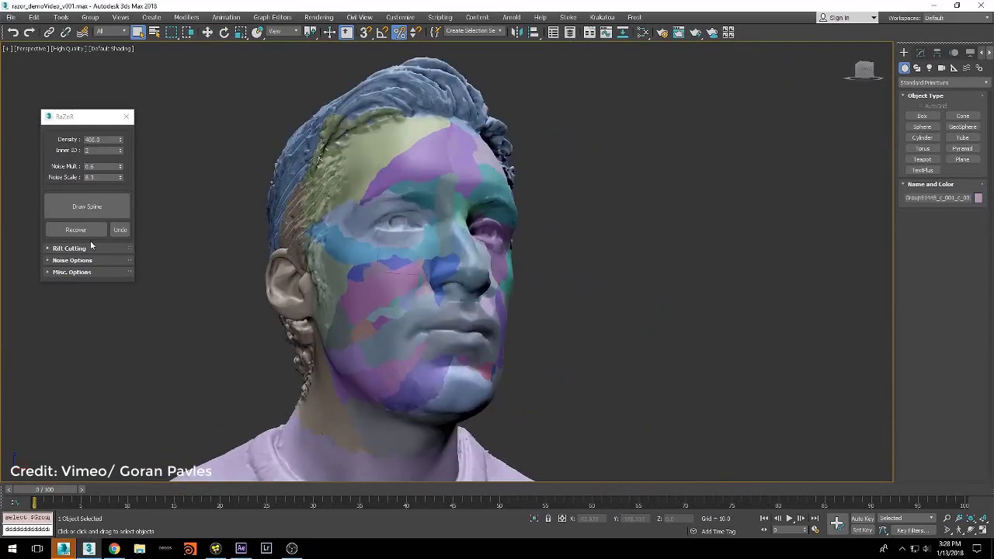
# Recover the cut head pieces three times in RaZoR, orbiting around to check the reassembly
pyautogui.scroll(3, 438, 286)
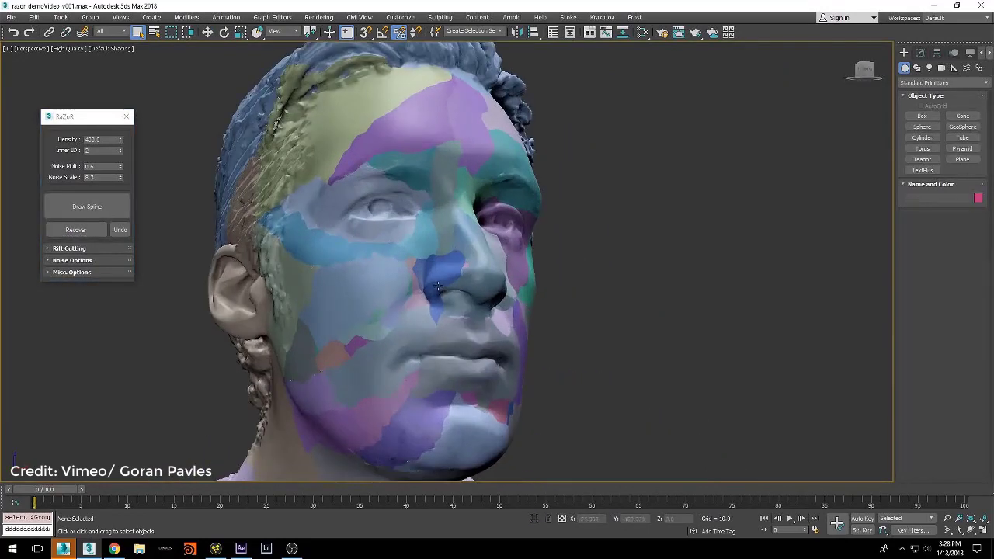
pyautogui.keyDown('alt'); pyautogui.moveTo(552, 240); pyautogui.dragTo(486, 271, button='middle'); pyautogui.keyUp('alt')
pyautogui.click(75, 230)
pyautogui.keyDown('alt'); pyautogui.moveTo(419, 295); pyautogui.dragTo(469, 362, button='middle'); pyautogui.keyUp('alt')
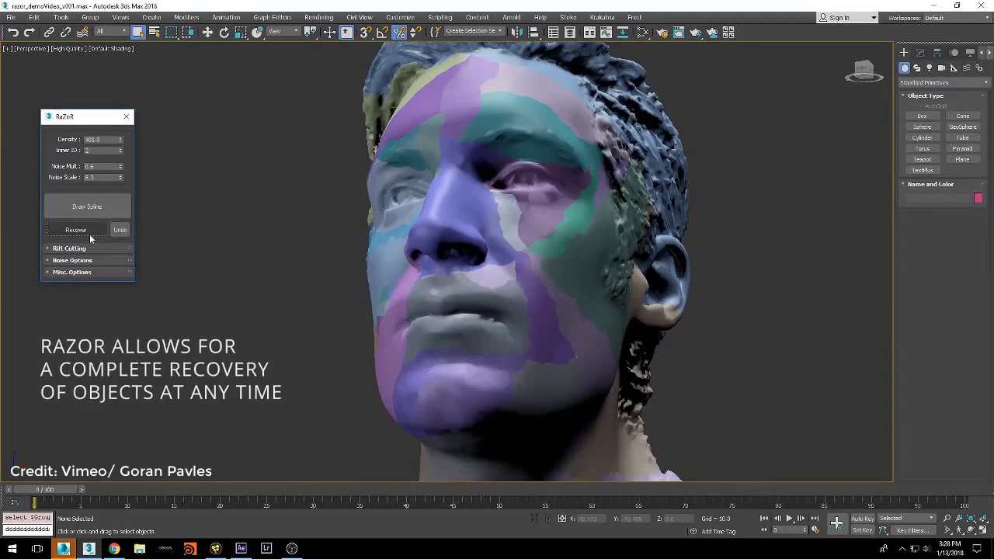
pyautogui.keyDown('alt'); pyautogui.moveTo(171, 244); pyautogui.dragTo(604, 260, button='middle'); pyautogui.keyUp('alt')
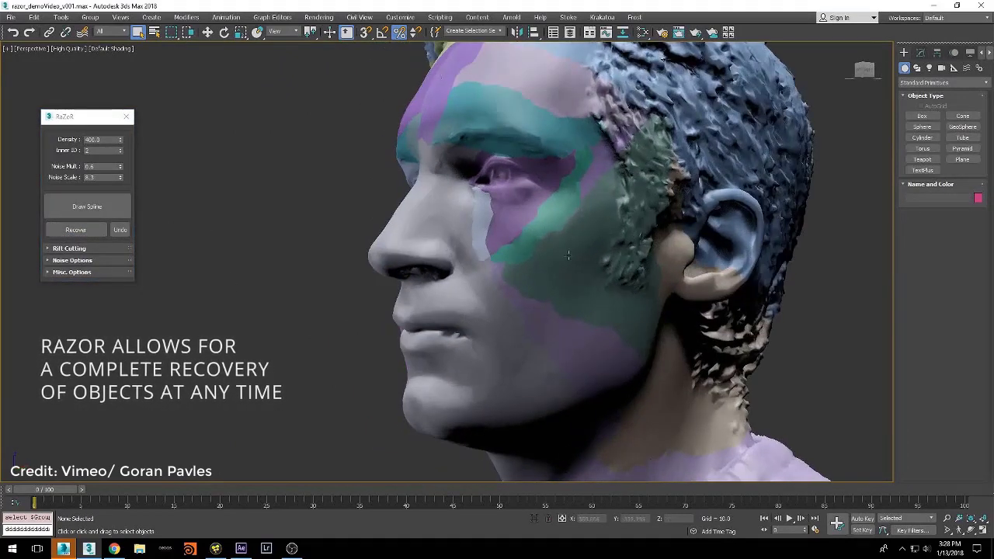
pyautogui.click(75, 230)
pyautogui.keyDown('alt'); pyautogui.moveTo(777, 233); pyautogui.dragTo(369, 234, button='middle'); pyautogui.keyUp('alt')
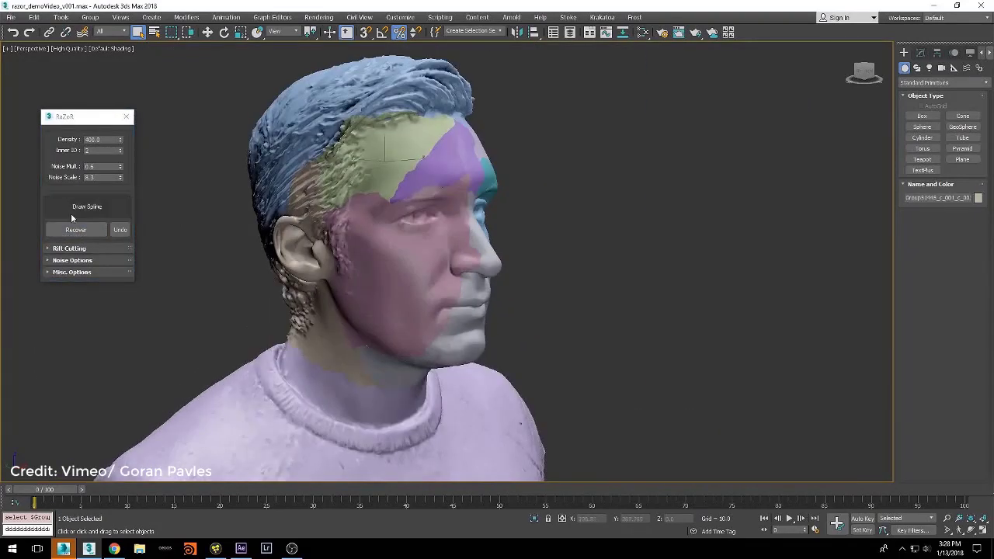
pyautogui.click(93, 225)
pyautogui.keyDown('alt'); pyautogui.moveTo(272, 229); pyautogui.dragTo(428, 226, button='middle'); pyautogui.keyUp('alt')
pyautogui.keyDown('alt'); pyautogui.moveTo(414, 222); pyautogui.dragTo(506, 222, button='middle'); pyautogui.keyUp('alt')
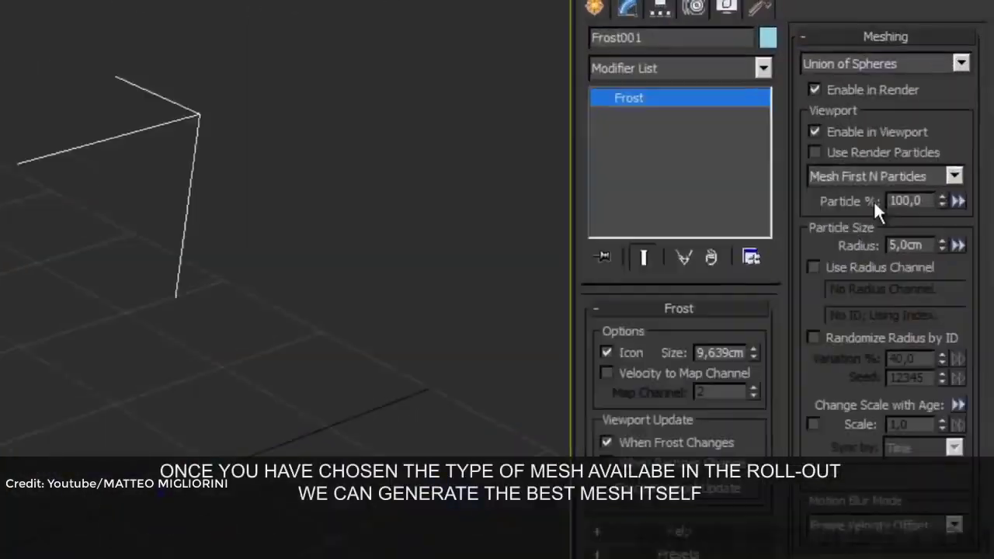
# Switch the Frost meshing method to Anisotropic
pyautogui.click(932, 34)
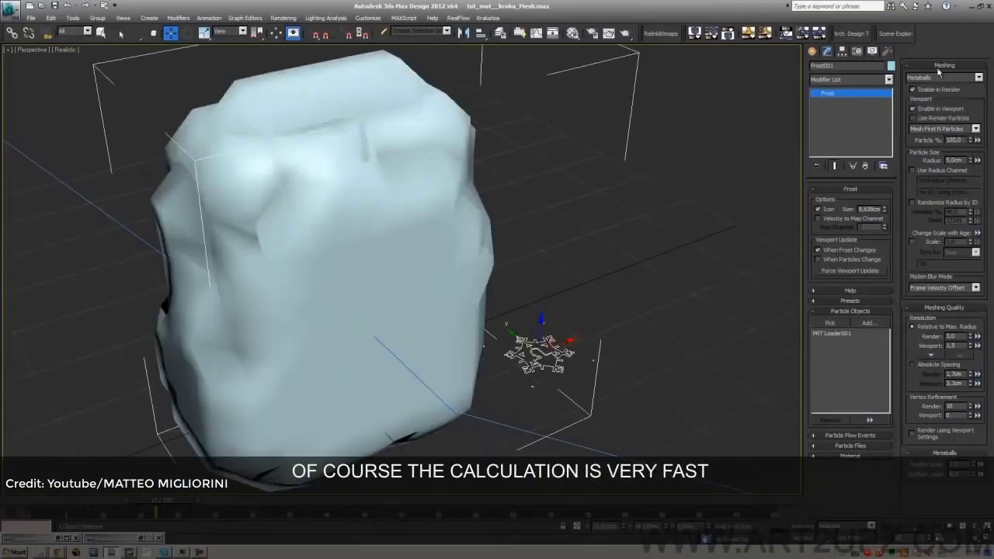
pyautogui.click(944, 77)
pyautogui.click(922, 113)
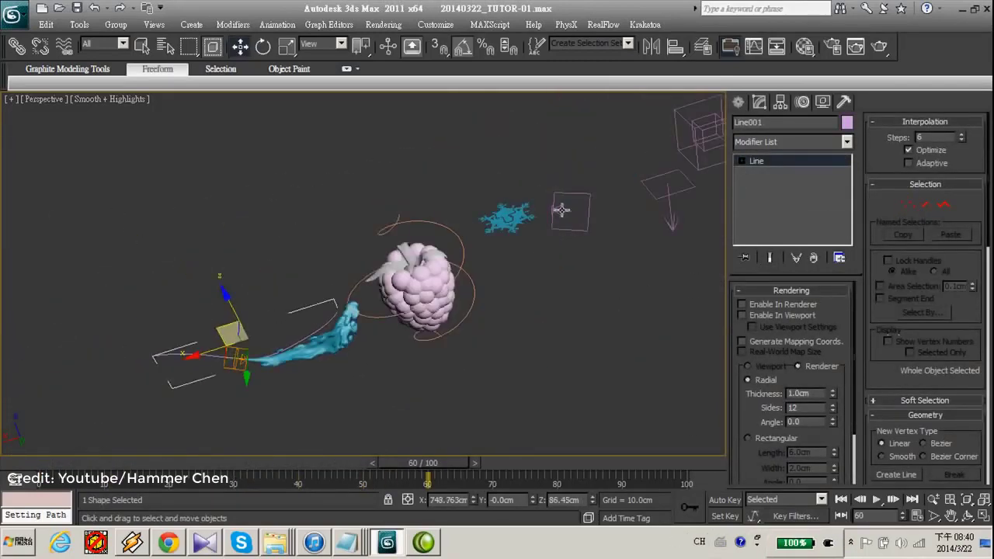
# Select SuperSpray001 and apply a Path Constraint to it
pyautogui.click(278, 25)
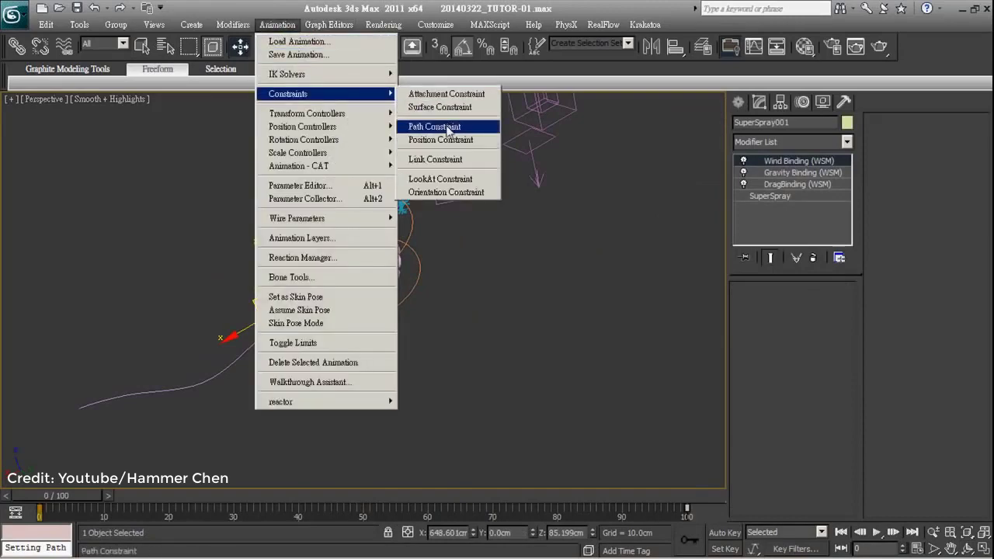
pyautogui.click(449, 127)
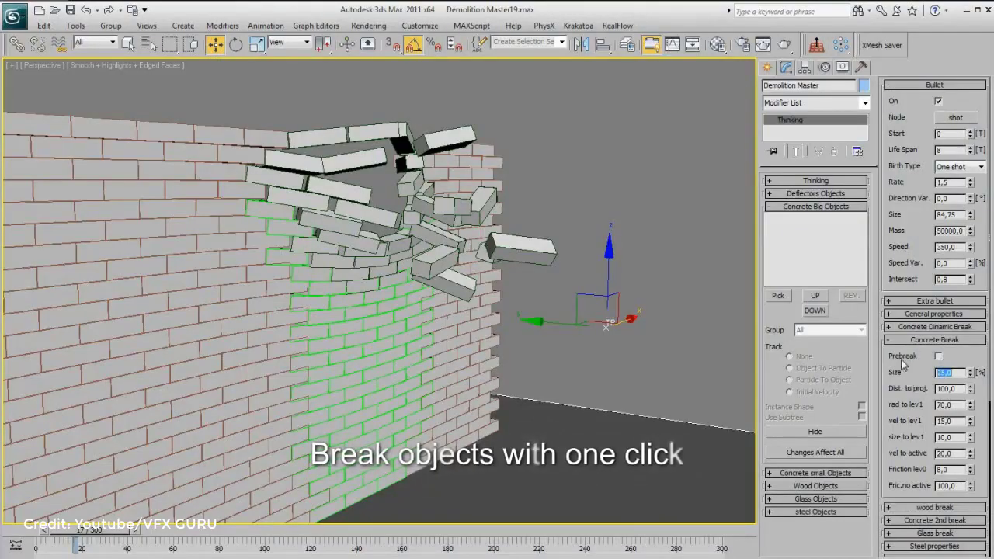
# Scrub through the wall-break animation and select the red shot projectile
pyautogui.moveTo(109, 529); pyautogui.dragTo(33, 535)
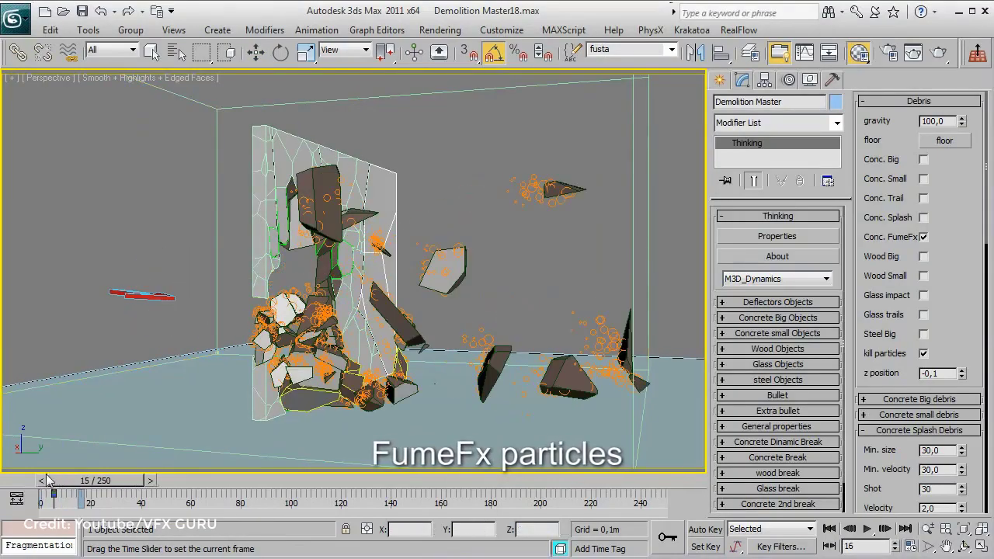
pyautogui.click(137, 294)
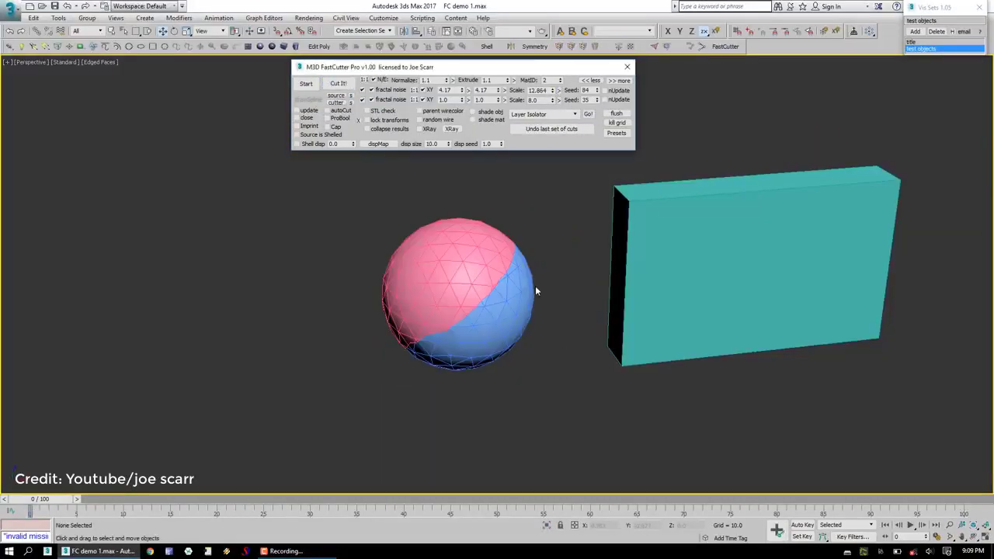
# Cut the sphere with the shelled noisy cutter and orbit to inspect the separated pieces
pyautogui.scroll(3, 535, 286)
pyautogui.keyDown('alt'); pyautogui.moveTo(535, 286); pyautogui.dragTo(487, 188, button='middle'); pyautogui.keyUp('alt')
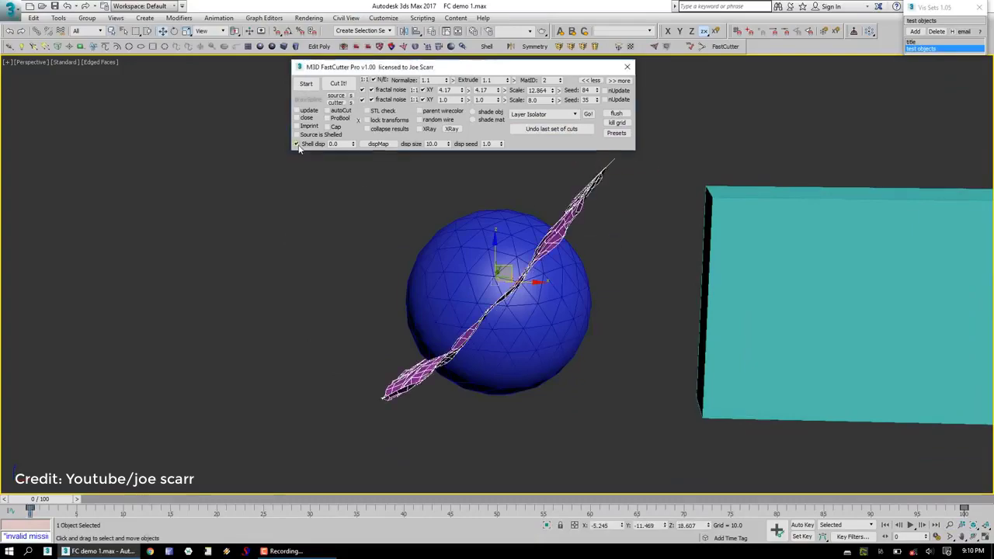
pyautogui.keyDown('alt'); pyautogui.moveTo(299, 149); pyautogui.dragTo(402, 149, button='middle'); pyautogui.keyUp('alt')
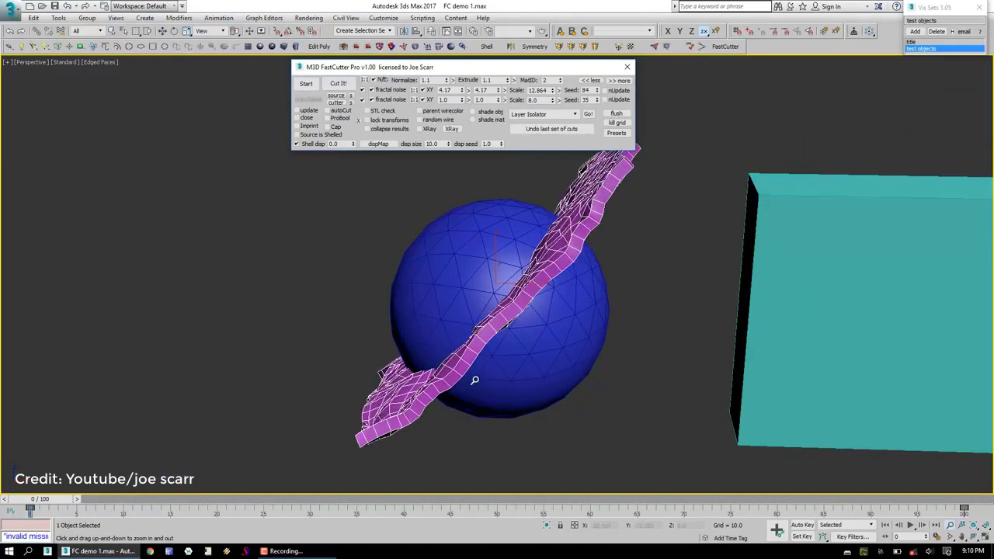
pyautogui.click(338, 84)
pyautogui.keyDown('alt'); pyautogui.moveTo(490, 279); pyautogui.dragTo(489, 362, button='middle'); pyautogui.keyUp('alt')
# Restore the cut pieces to their original positions and face the model straight on
pyautogui.click(619, 80)
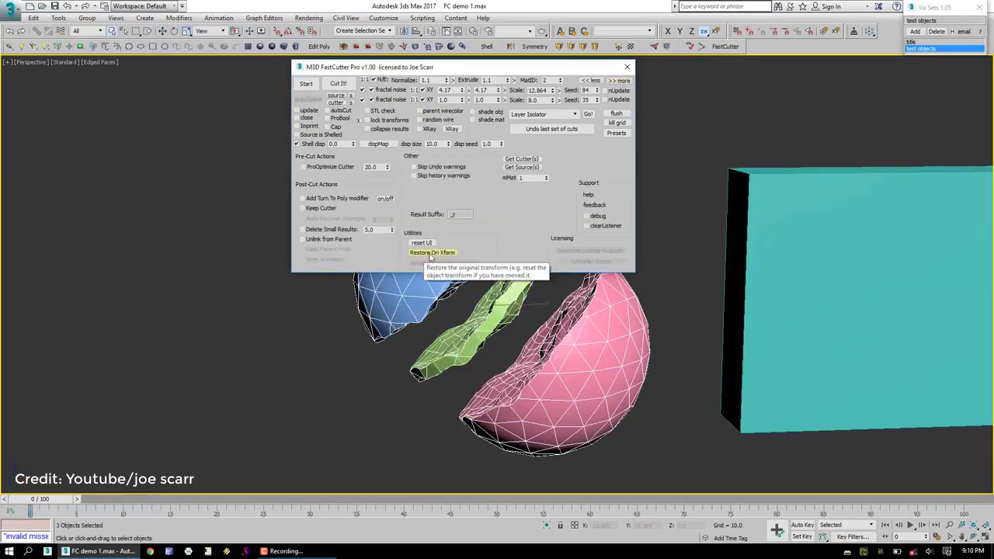
pyautogui.click(590, 80)
pyautogui.keyDown('alt'); pyautogui.moveTo(622, 267); pyautogui.dragTo(536, 267, button='middle'); pyautogui.keyUp('alt')
pyautogui.click(536, 267)
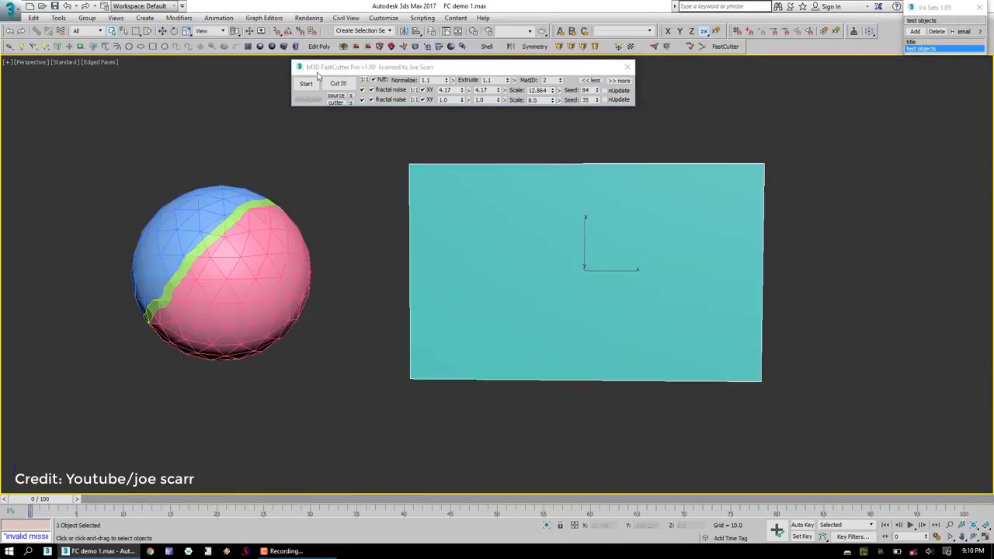
# Slice the box with freehand cutter lines, then undo that last set of cuts
pyautogui.rightClick(625, 359)
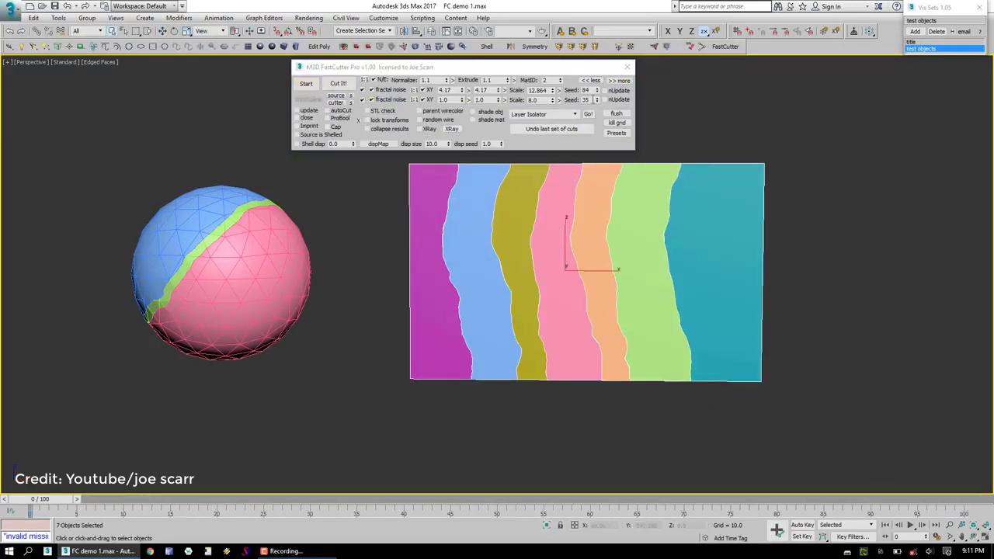
pyautogui.rightClick(749, 268)
pyautogui.moveTo(750, 268)
pyautogui.keyDown('alt'); pyautogui.mouseDown(button='middle')
pyautogui.moveTo(637, 215)
pyautogui.moveTo(583, 272)
pyautogui.moveTo(338, 315)
pyautogui.mouseUp(button='middle'); pyautogui.keyUp('alt')
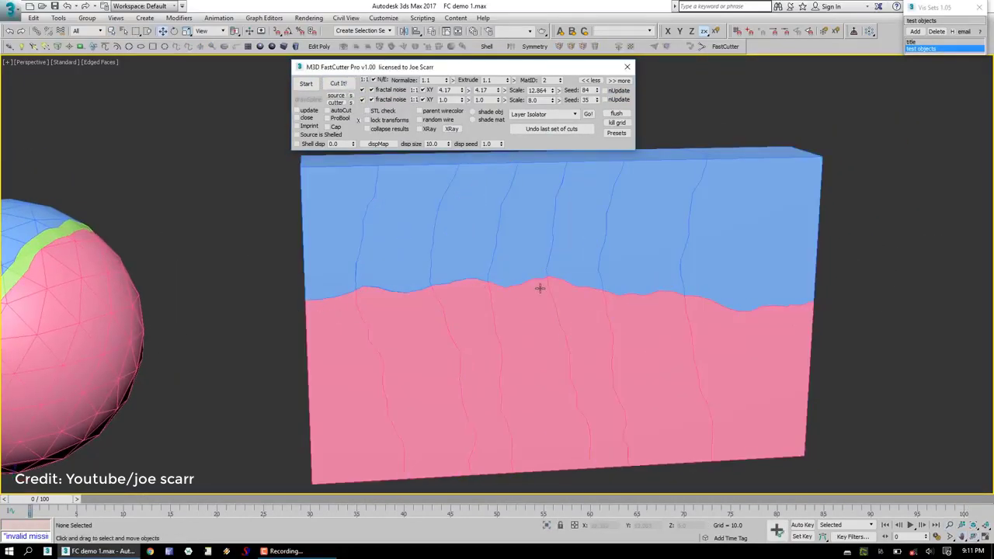
pyautogui.hotkey('ctrl', 'alt', 'f')
pyautogui.press('Return')
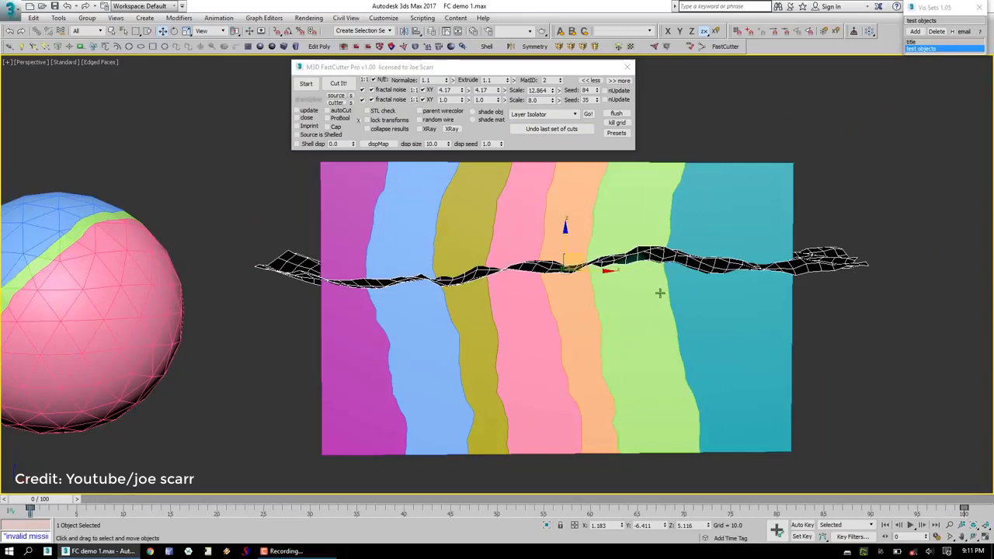
# Cut the box along the wavy horizontal cutter and zoom out to see box and sphere
pyautogui.keyDown('alt'); pyautogui.moveTo(853, 273); pyautogui.dragTo(608, 103, button='middle'); pyautogui.keyUp('alt')
pyautogui.click(338, 83)
pyautogui.keyDown('ctrl'); pyautogui.keyDown('alt'); pyautogui.moveTo(484, 334); pyautogui.dragTo(485, 286, button='middle'); pyautogui.keyUp('alt'); pyautogui.keyUp('ctrl')
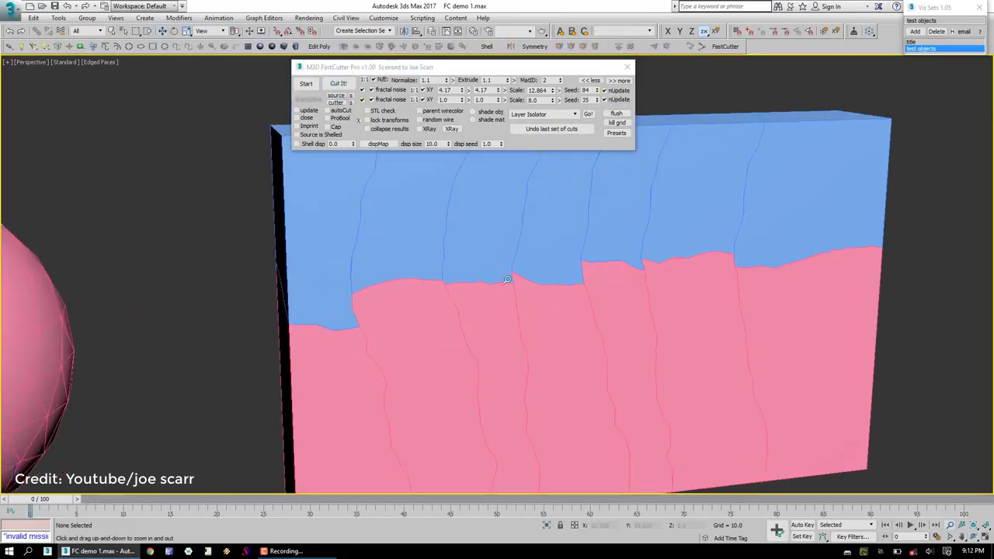
pyautogui.hotkey('shift', 'z')
pyautogui.hotkey('shift', 'z')
pyautogui.hotkey('shift', 'z')
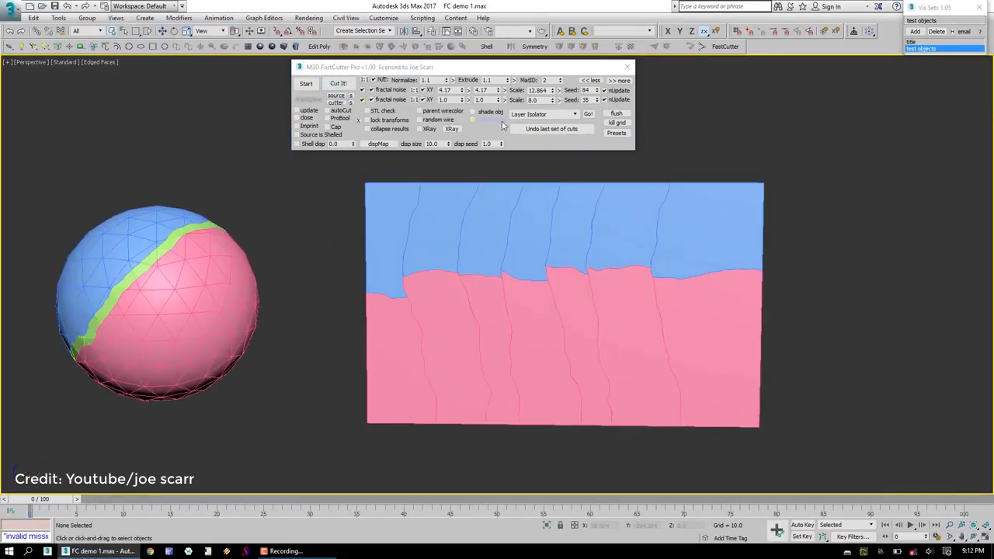